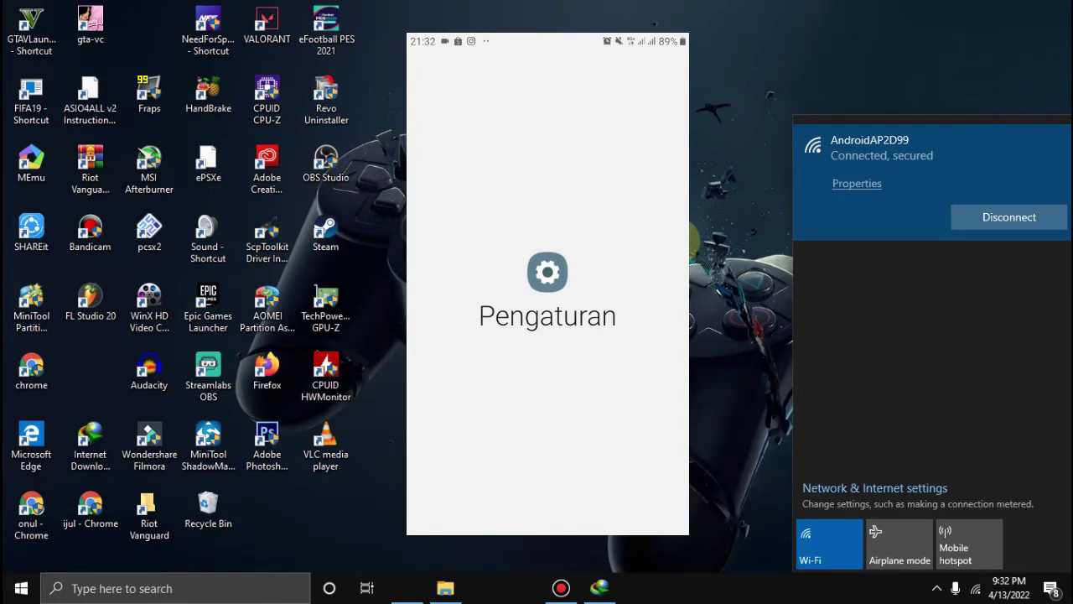
- Turn on Hotspot Seluler in the phone's connection settings under Hotspot Seluler dan Penambatan
click(475, 273)
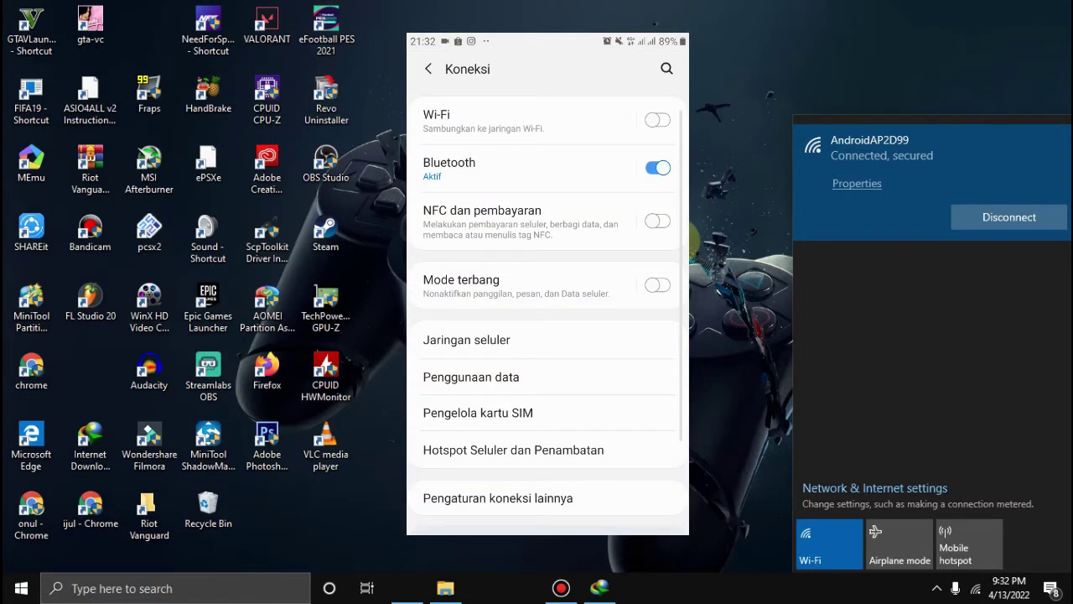
click(513, 449)
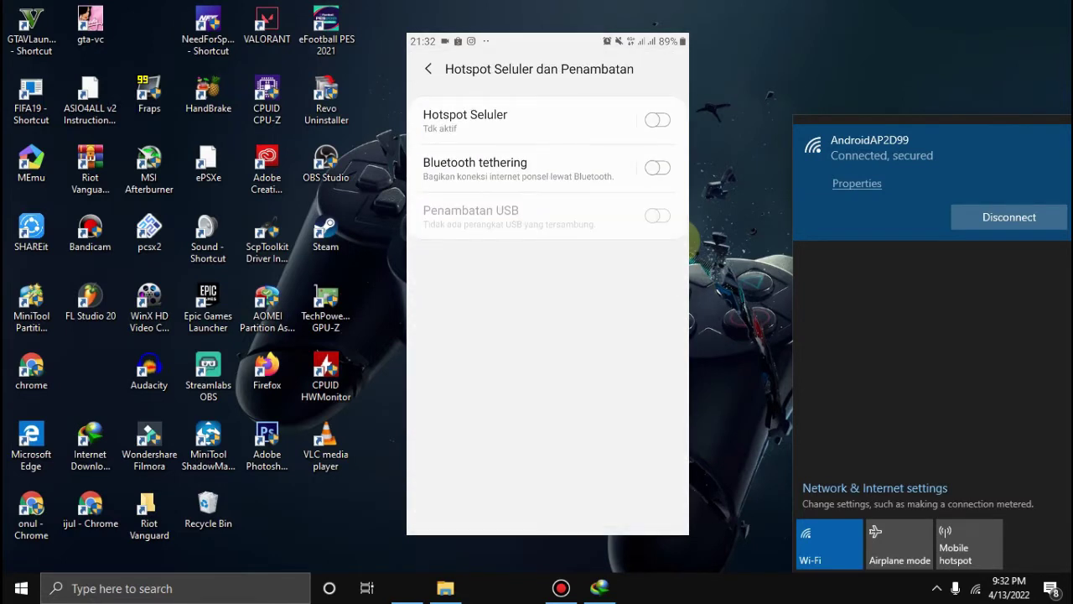
click(657, 120)
click(429, 68)
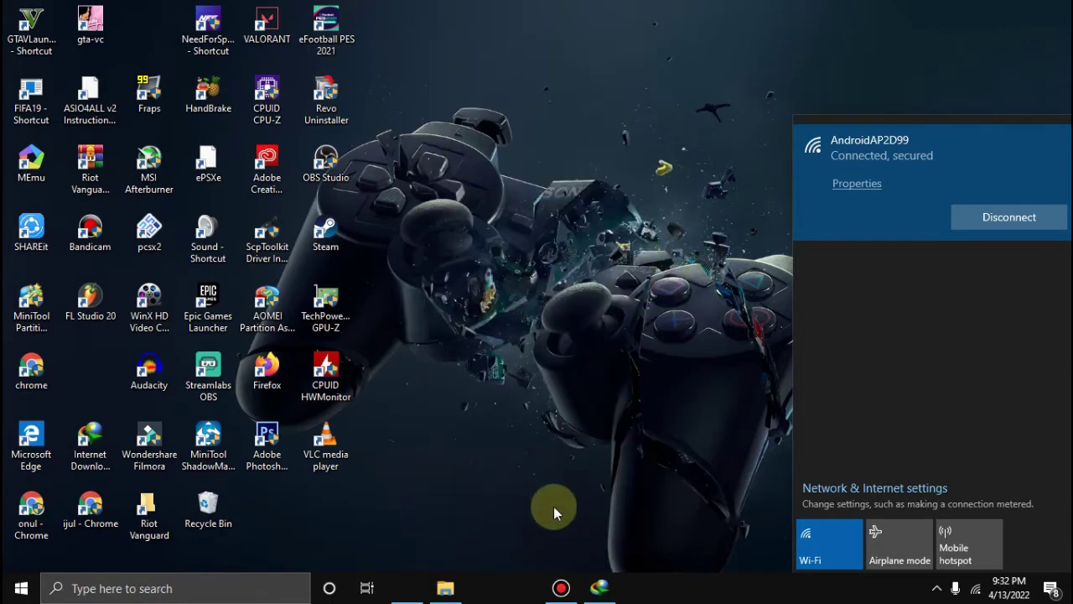
- Check the computer's Wi-Fi connection to the AndroidAP2D99 hotspot
click(561, 588)
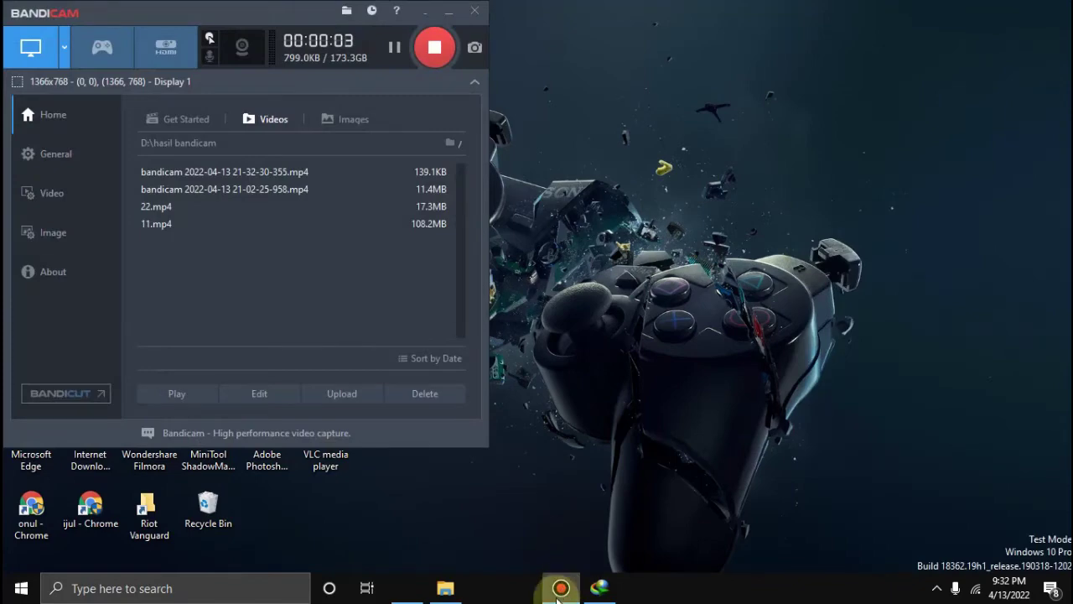
click(561, 587)
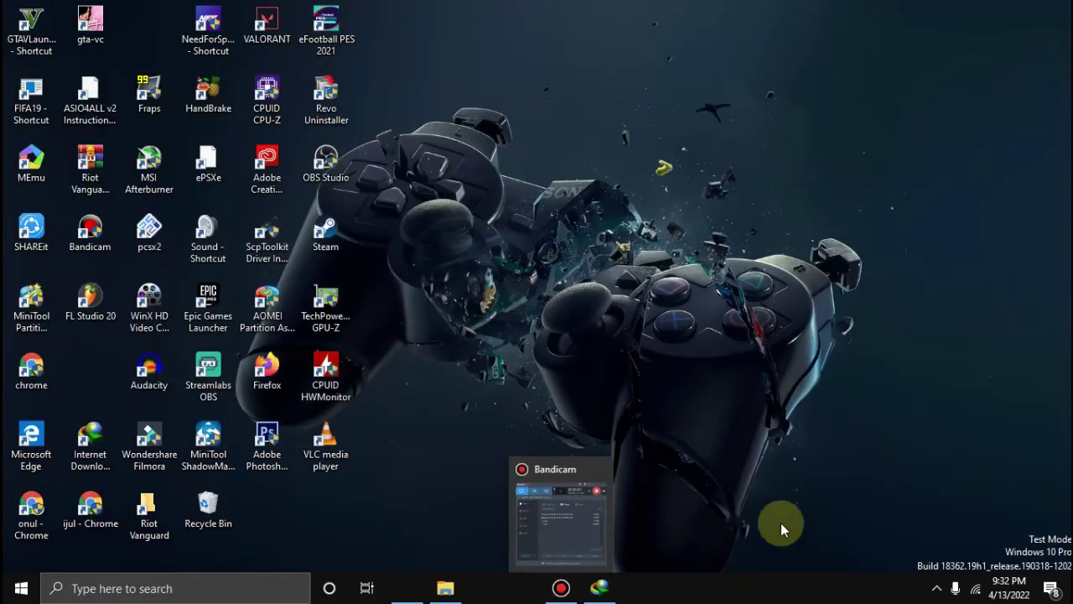
click(976, 589)
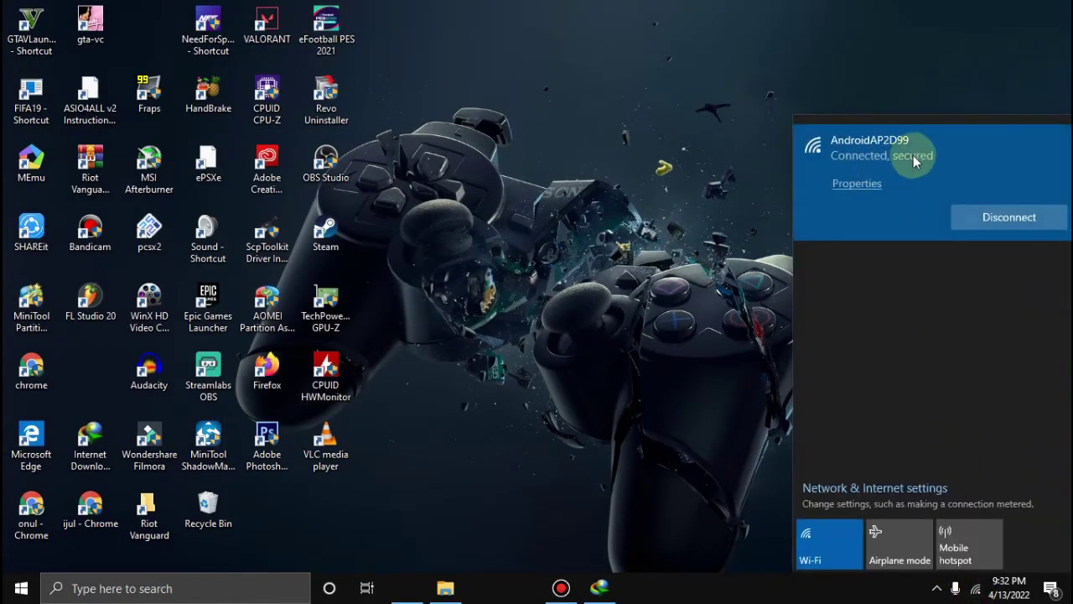
- Go to This PC in File Explorer and begin entering the FTP address with ftp://192.168.43
click(446, 587)
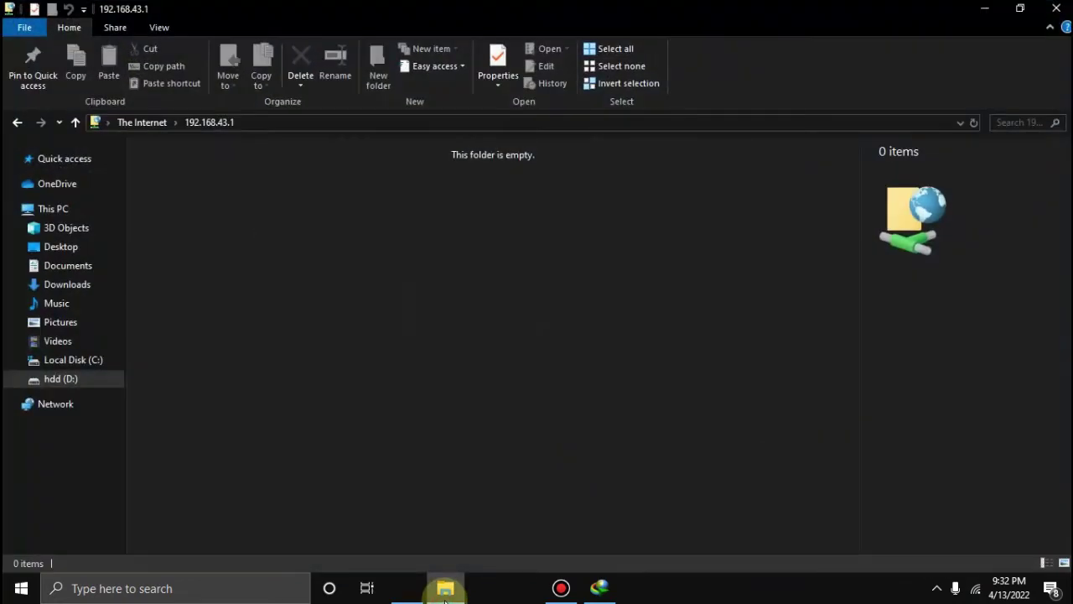
click(63, 209)
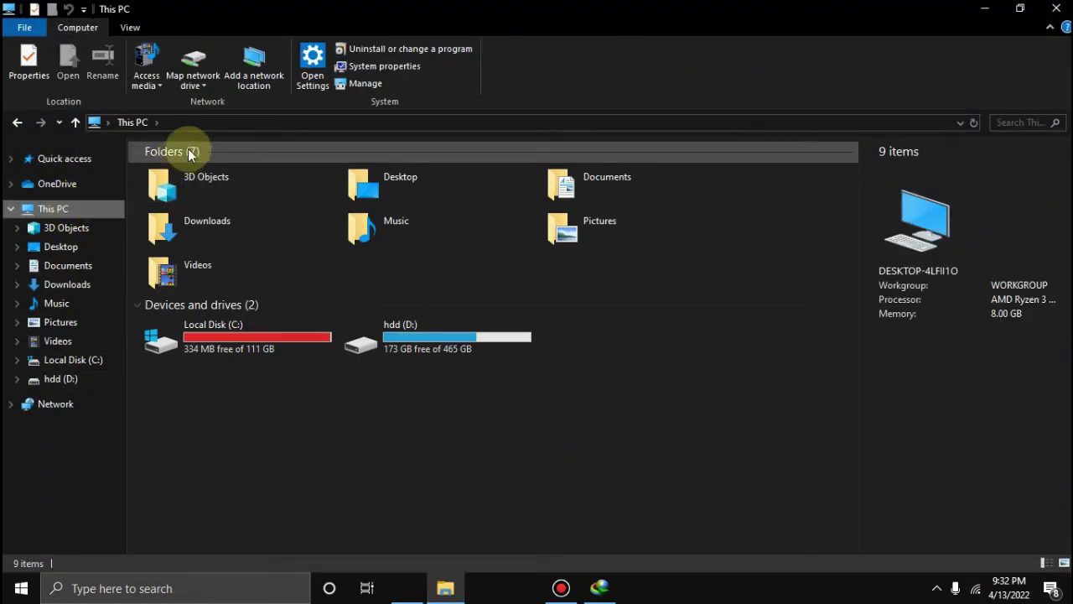
click(214, 120)
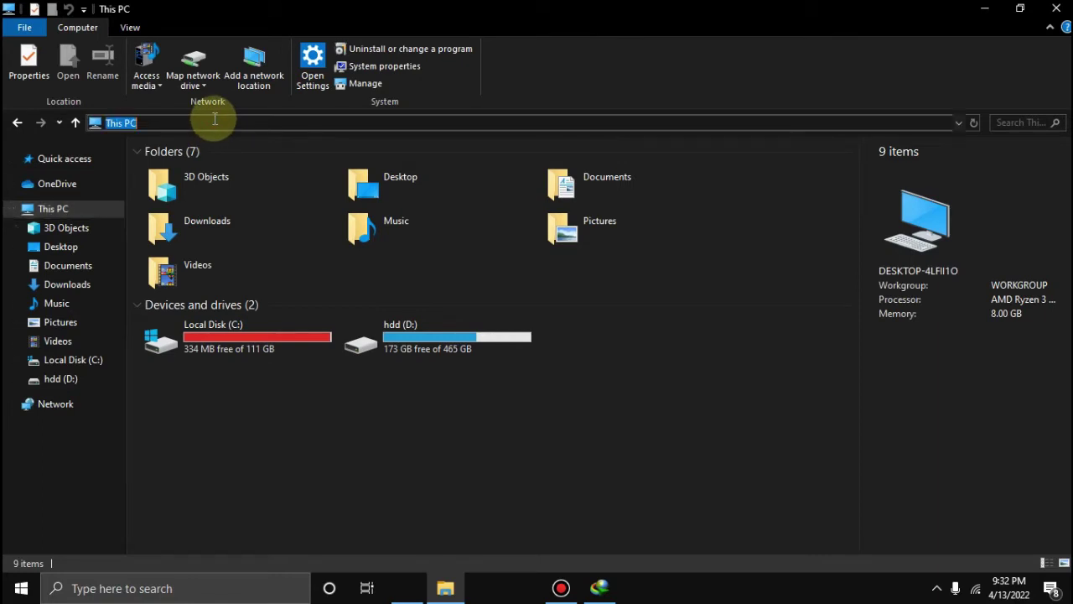
text(ftp)
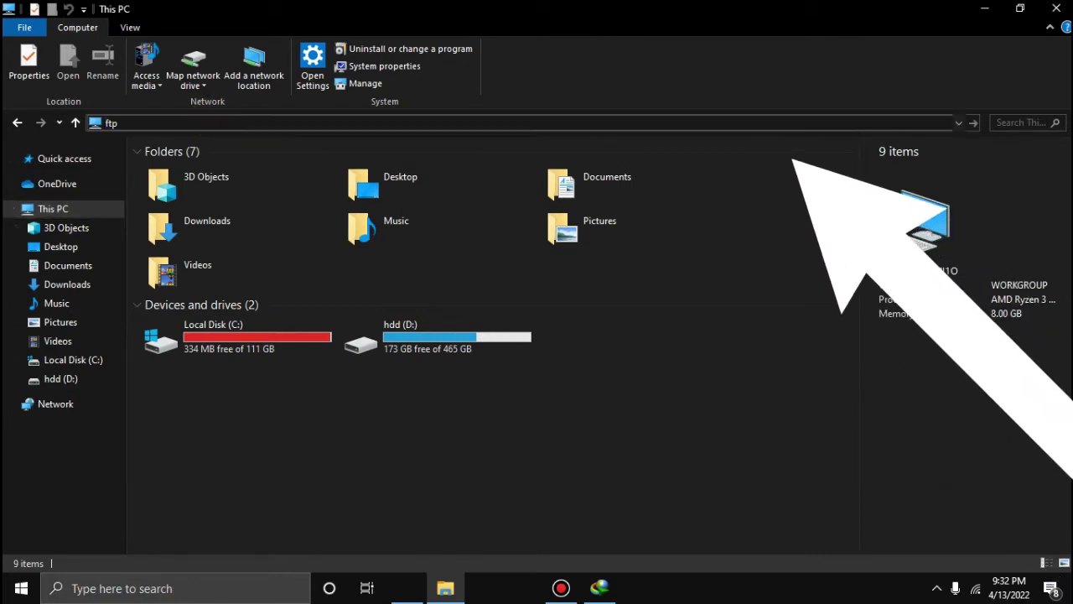
text(://)
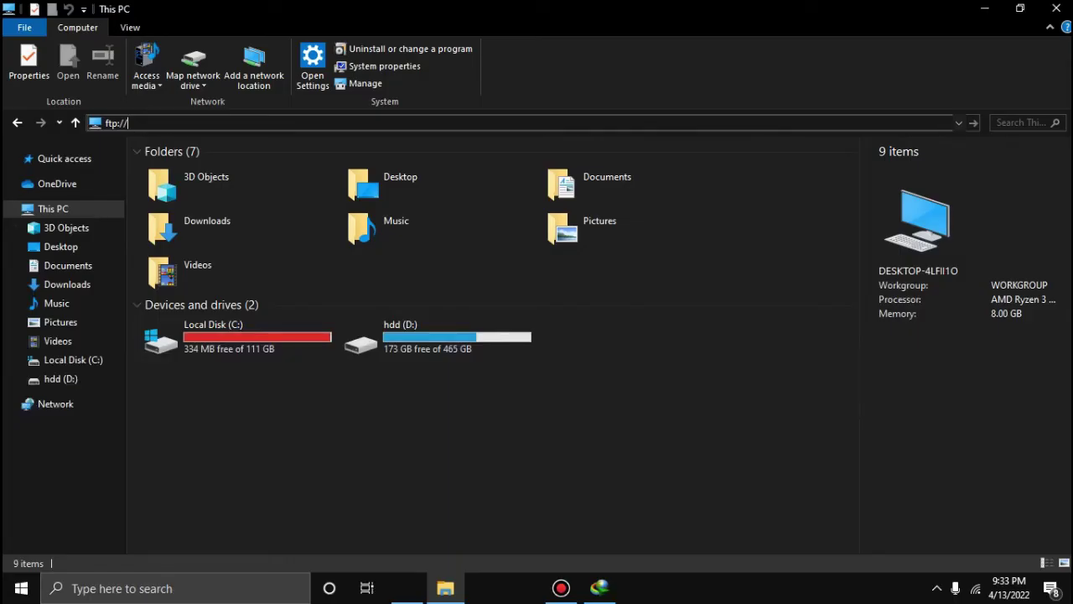
text(192.168)
text(.43)
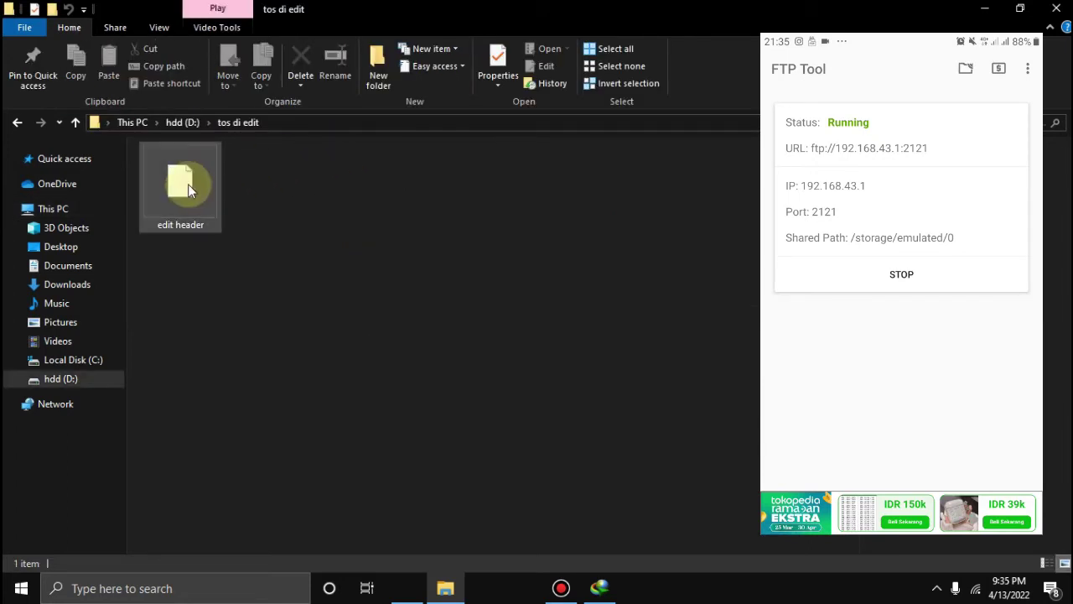
- Copy the "edit header" video from the "tos di edit" folder and go back to This PC
mouse_move(186, 185)
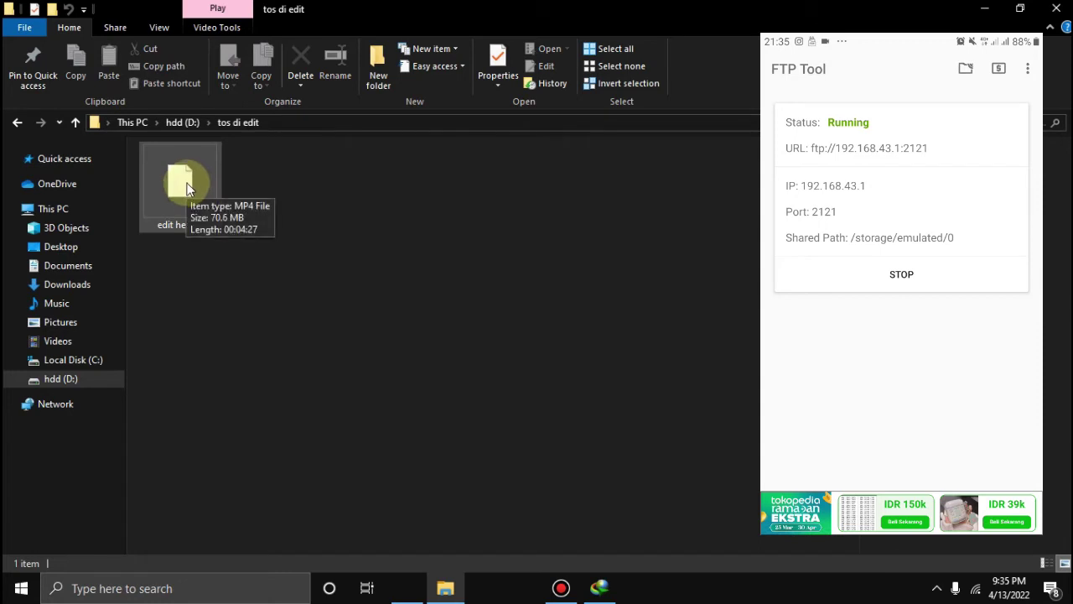
right_click(187, 184)
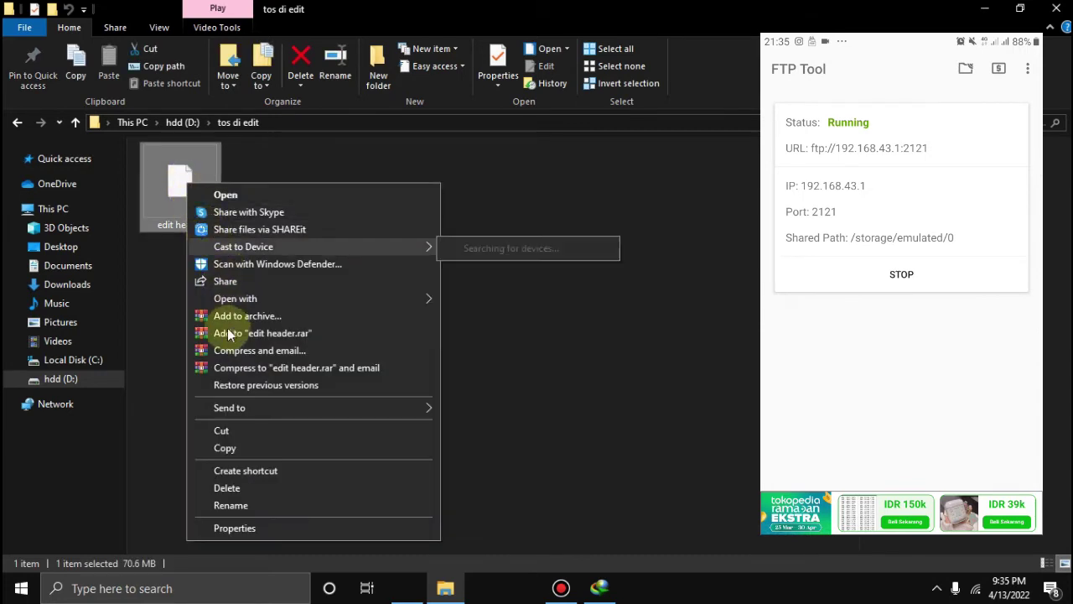
click(231, 449)
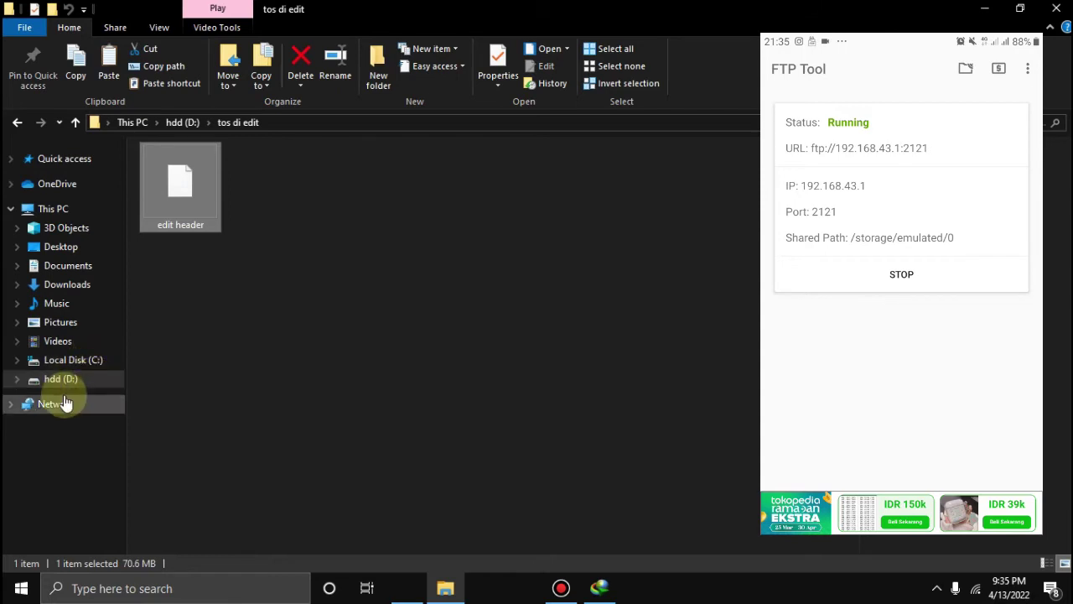
click(57, 212)
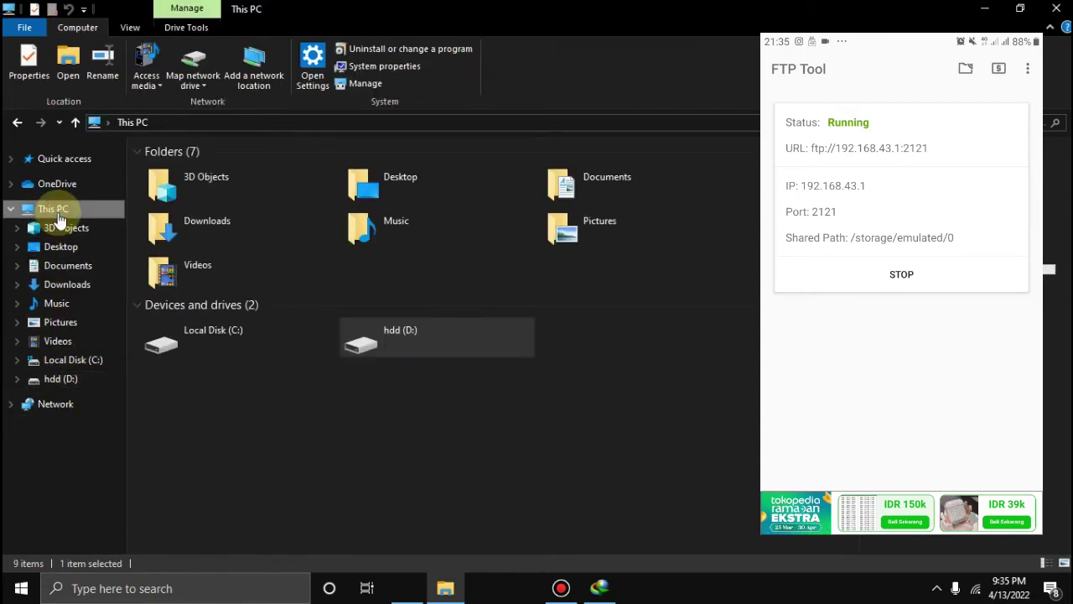
click(237, 122)
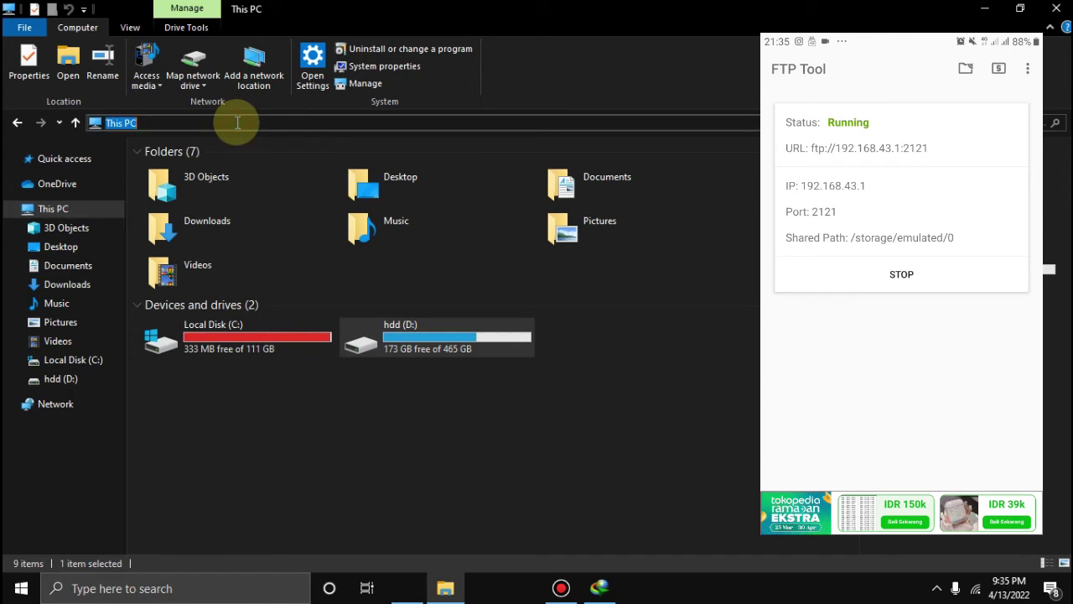
click(208, 80)
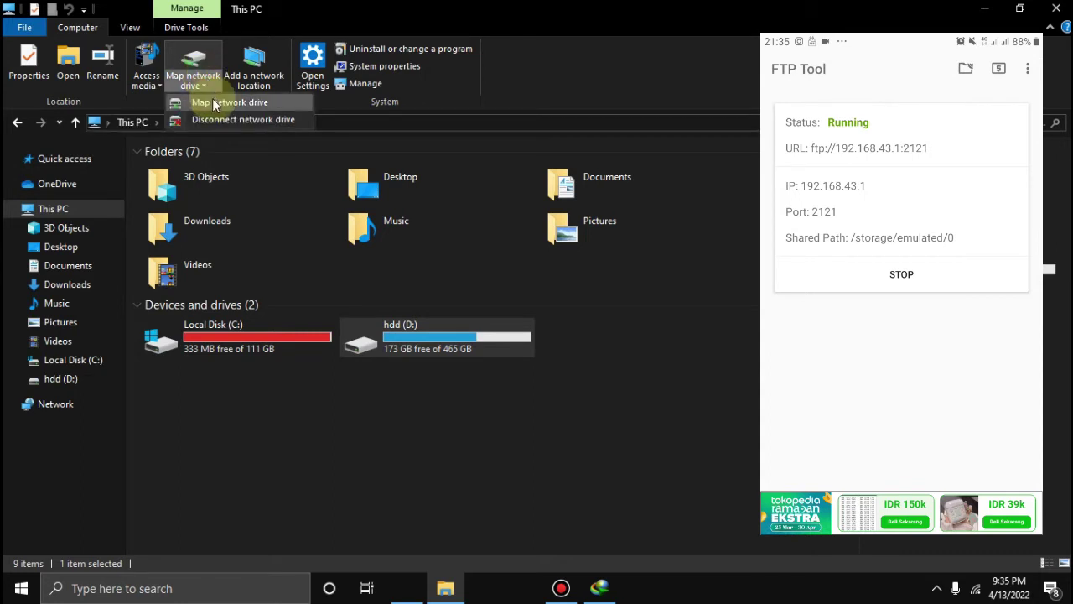
click(212, 102)
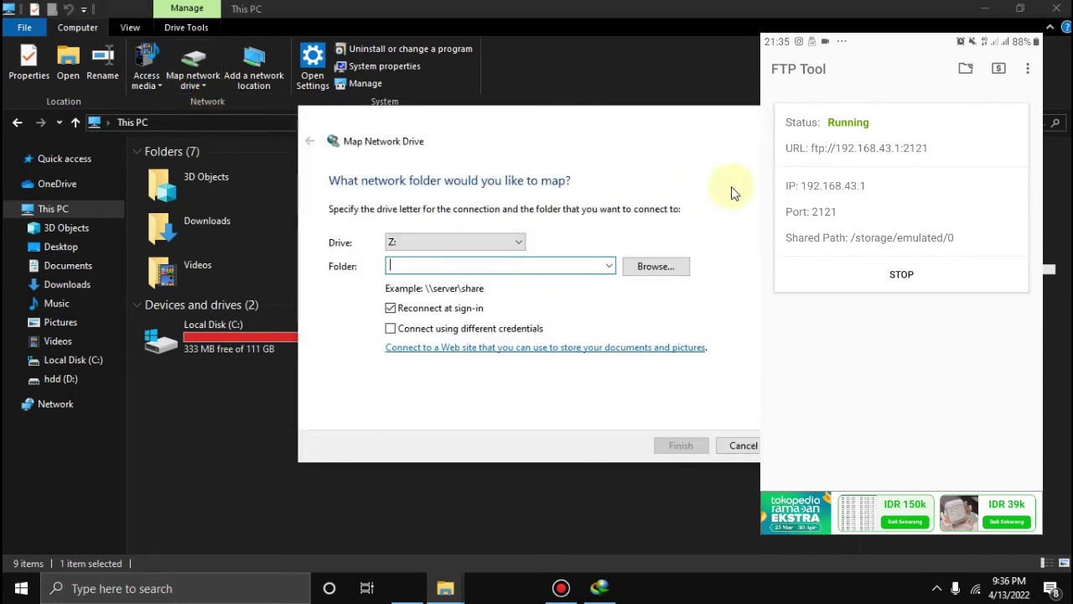
click(765, 114)
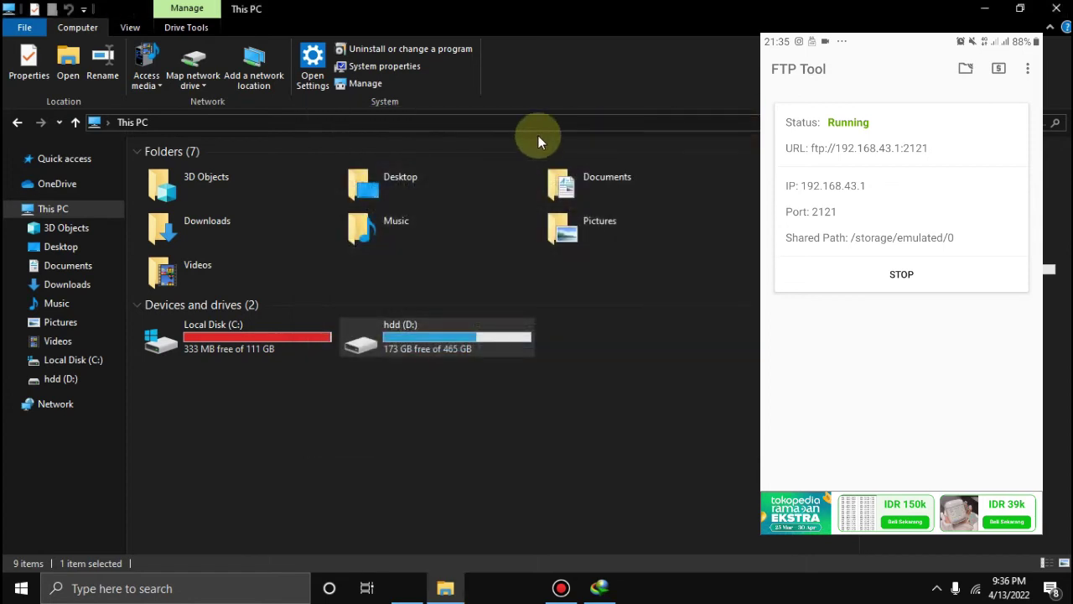
- Open the phone's shared storage in File Explorer at the address ftp://192.168.43.1:2121
click(245, 123)
text(ftp)
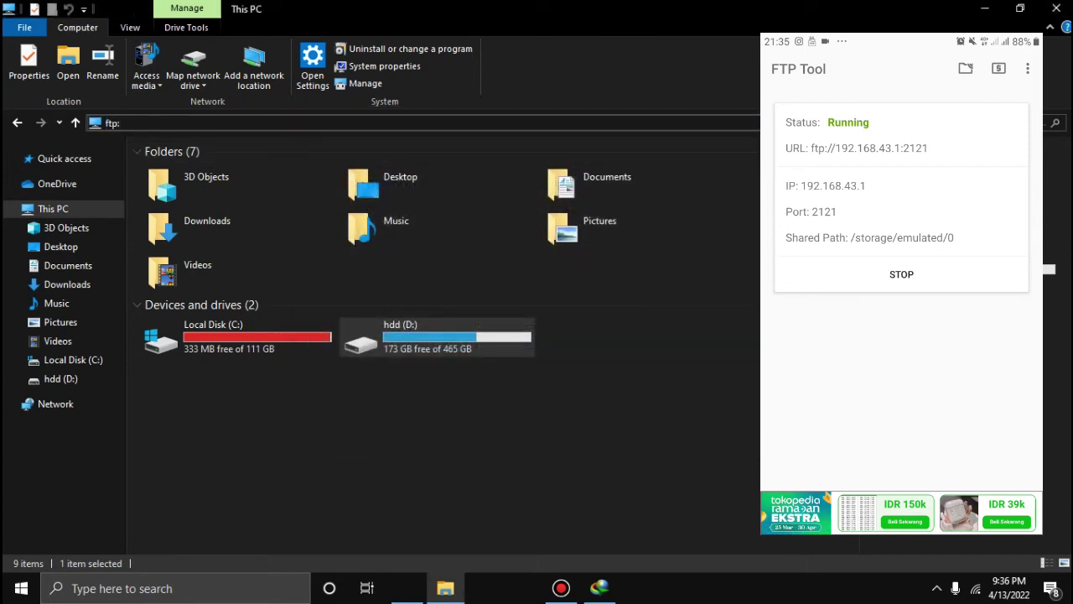
text(://1)
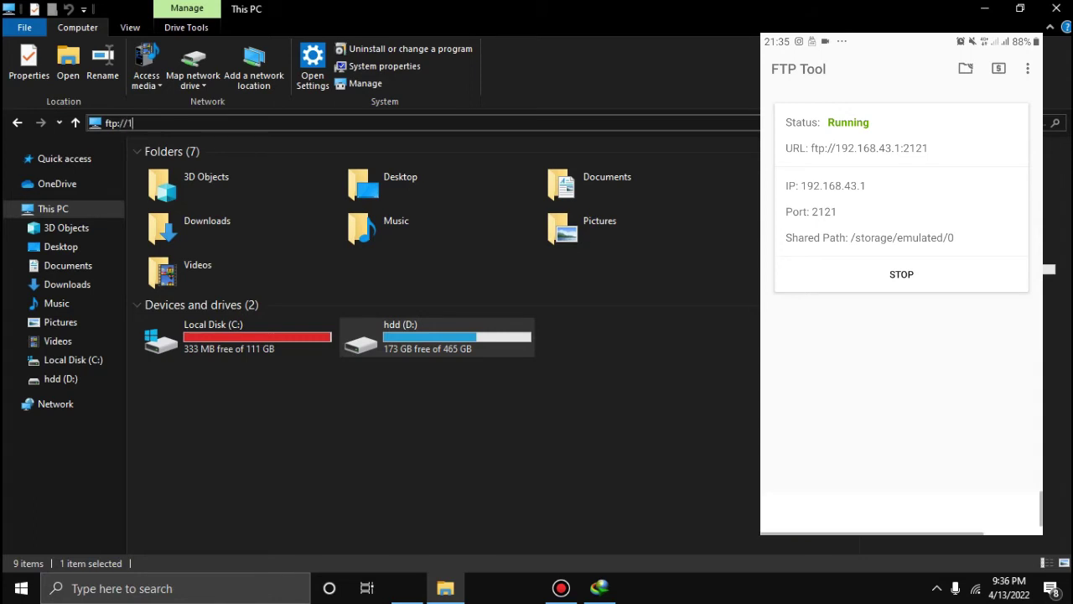
text(92)
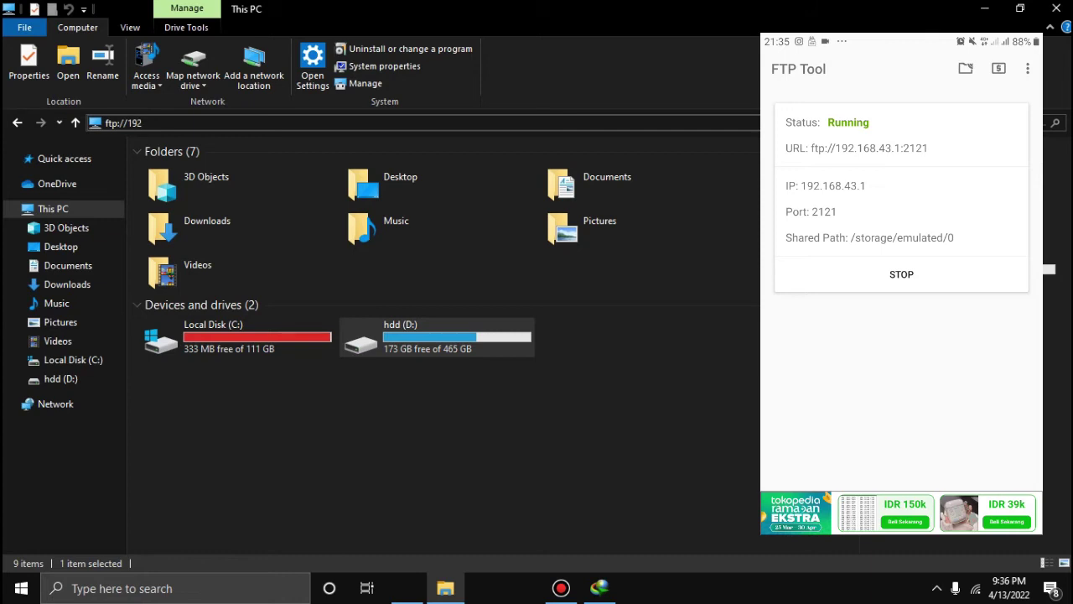
text(,)
text(1)
key(BackSpace)
key(BackSpace)
key(BackSpace)
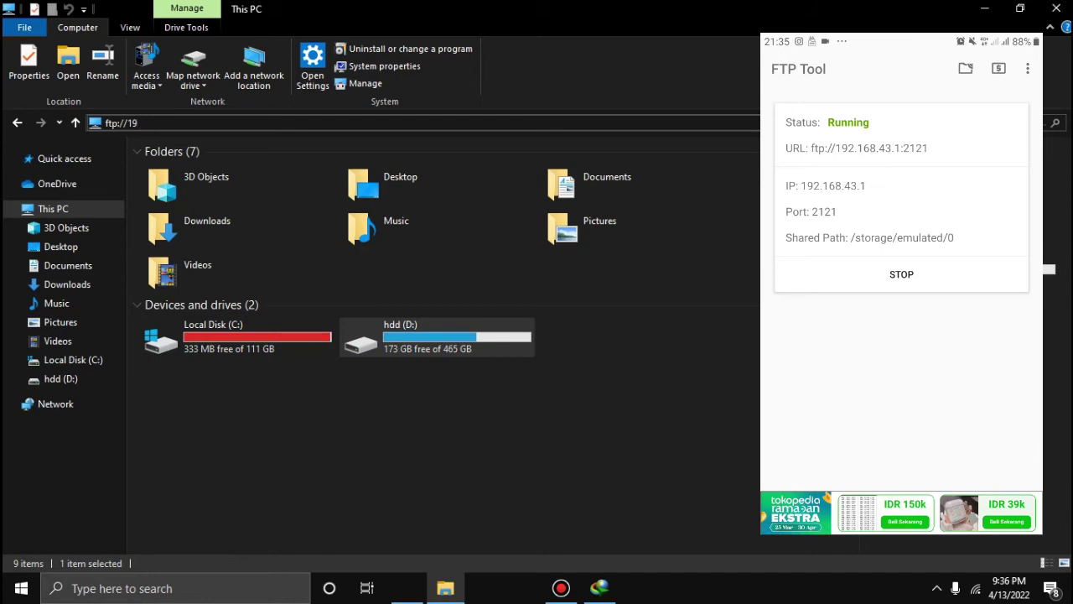
text(2.168.)
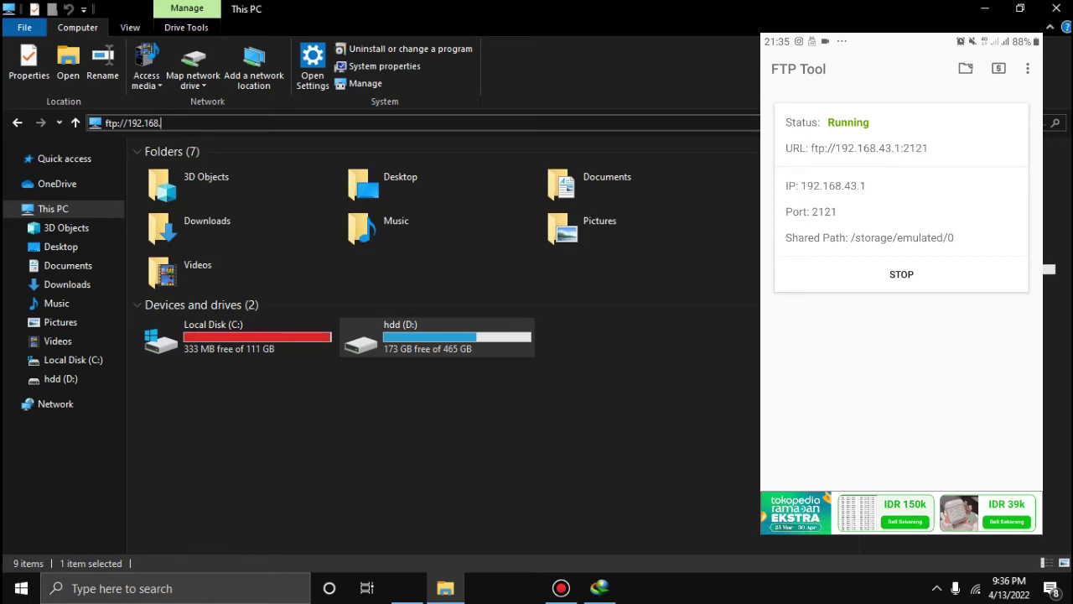
text(43.1:2121)
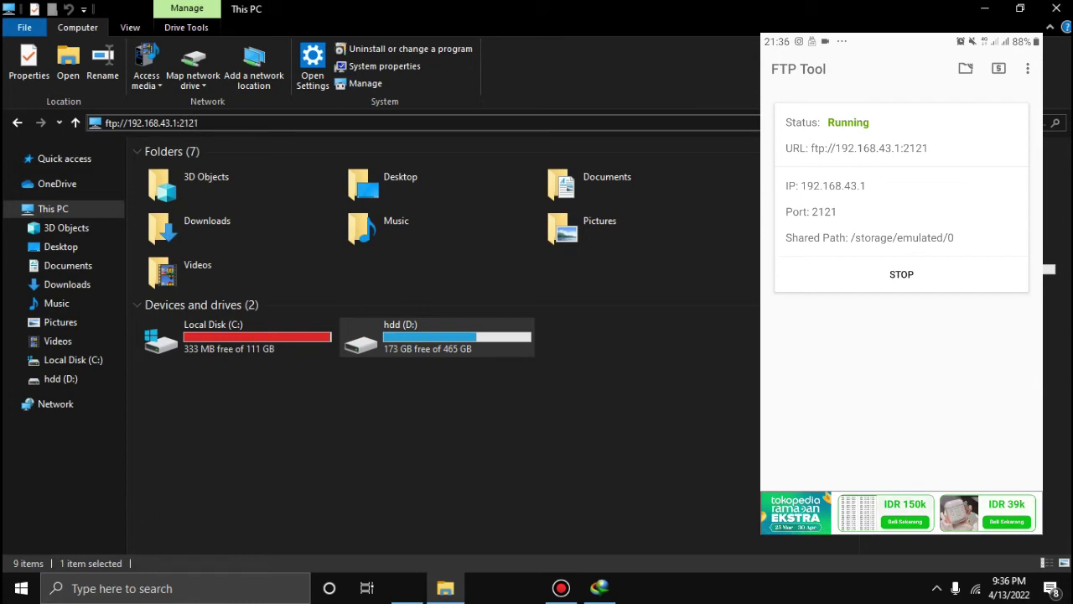
key(Return)
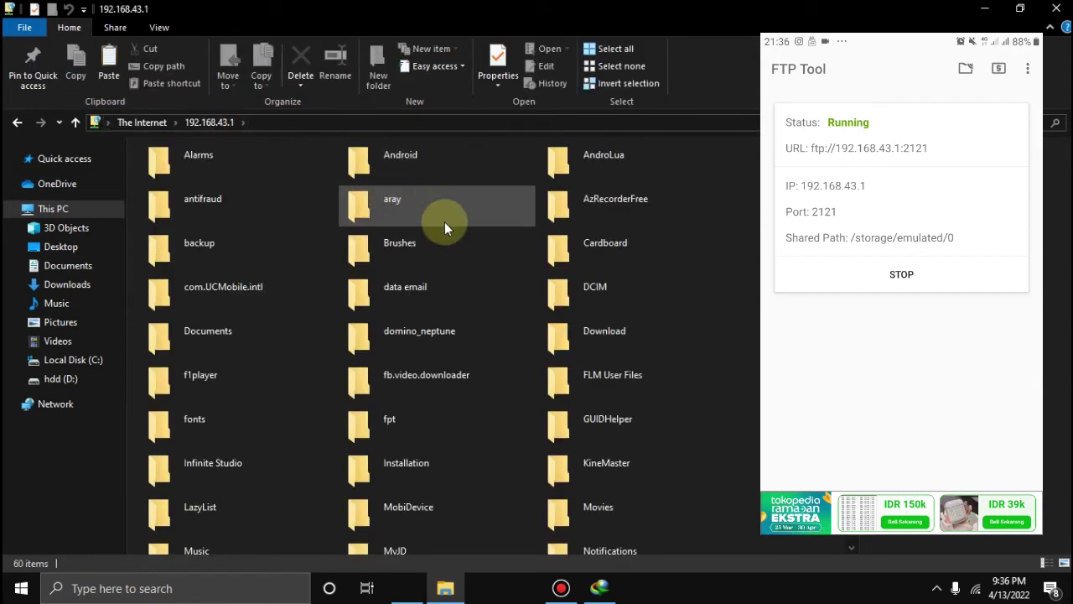
- Paste the copied "edit header" video into the root folder of the phone's FTP storage
scroll(685, 305, down, 3)
scroll(486, 427, down, 2)
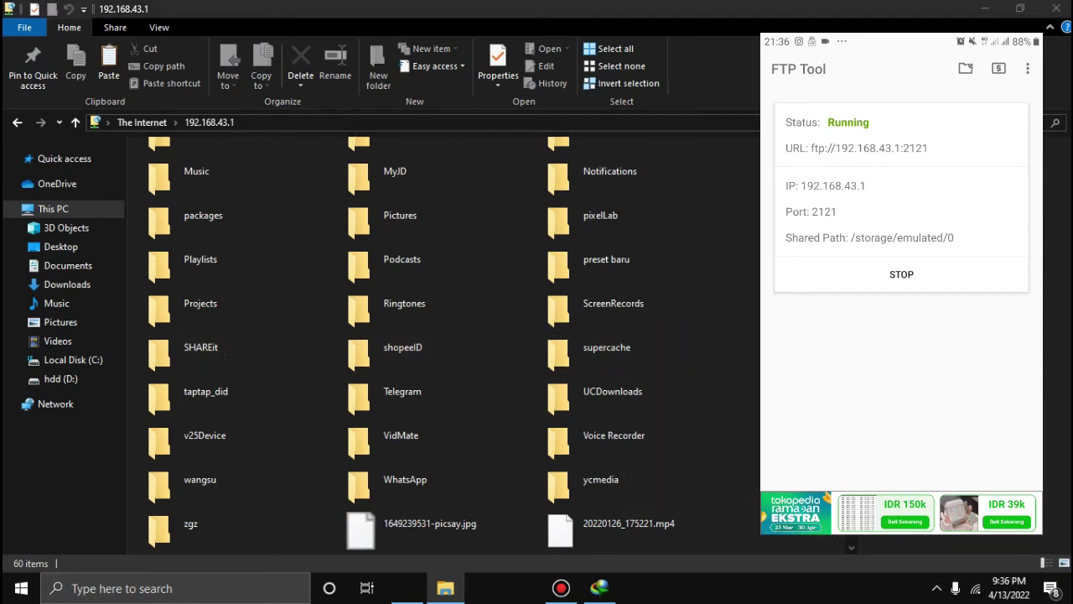
key(ctrl+v)
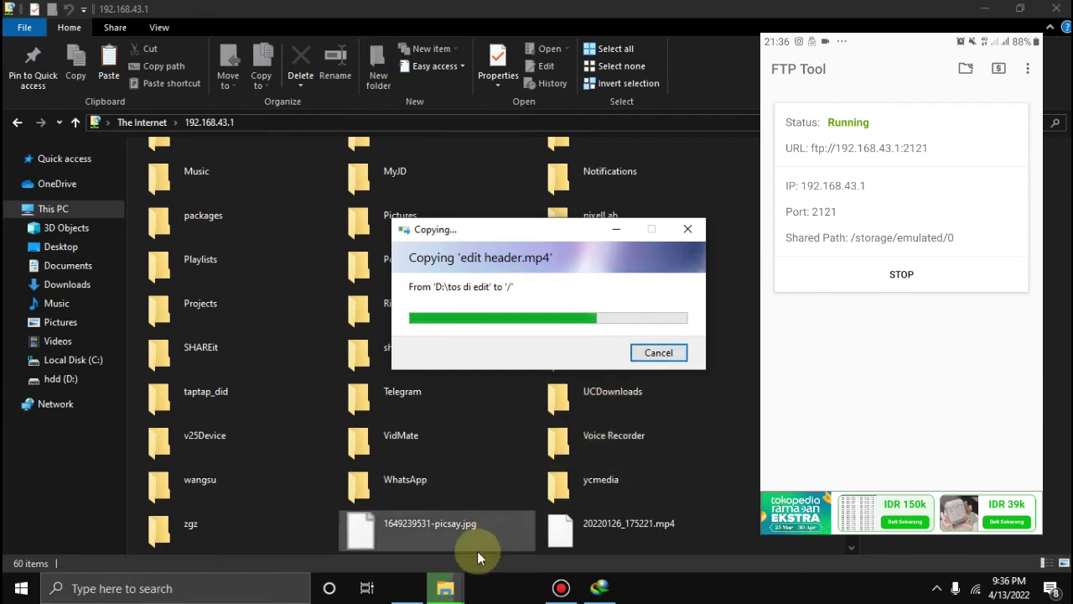
- Look for edit header.mp4 in the phone's FTP folder, and minimize the File Explorer window
mouse_move(447, 585)
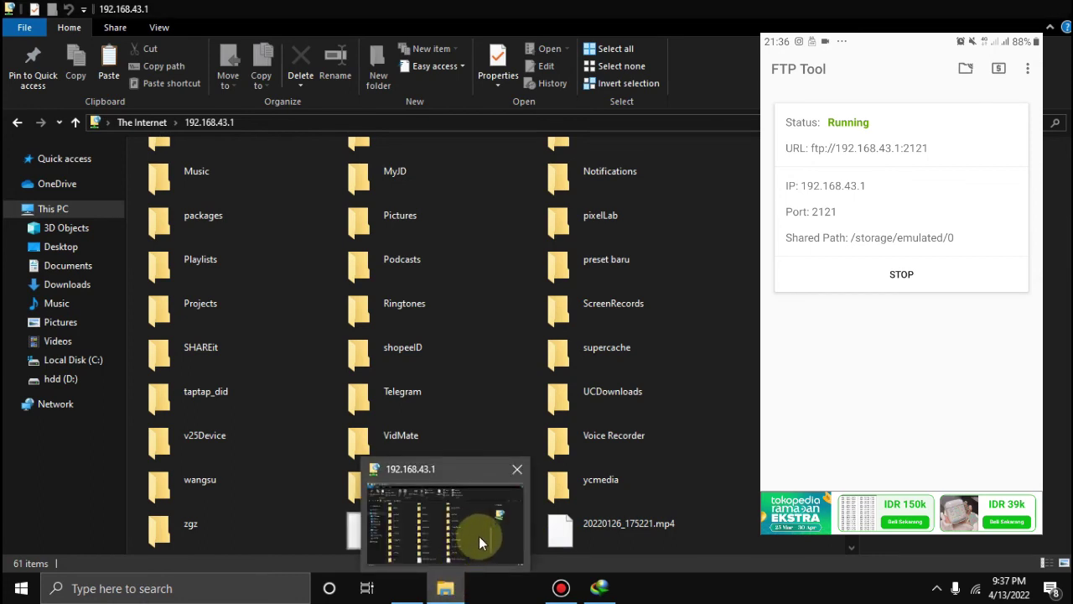
click(506, 515)
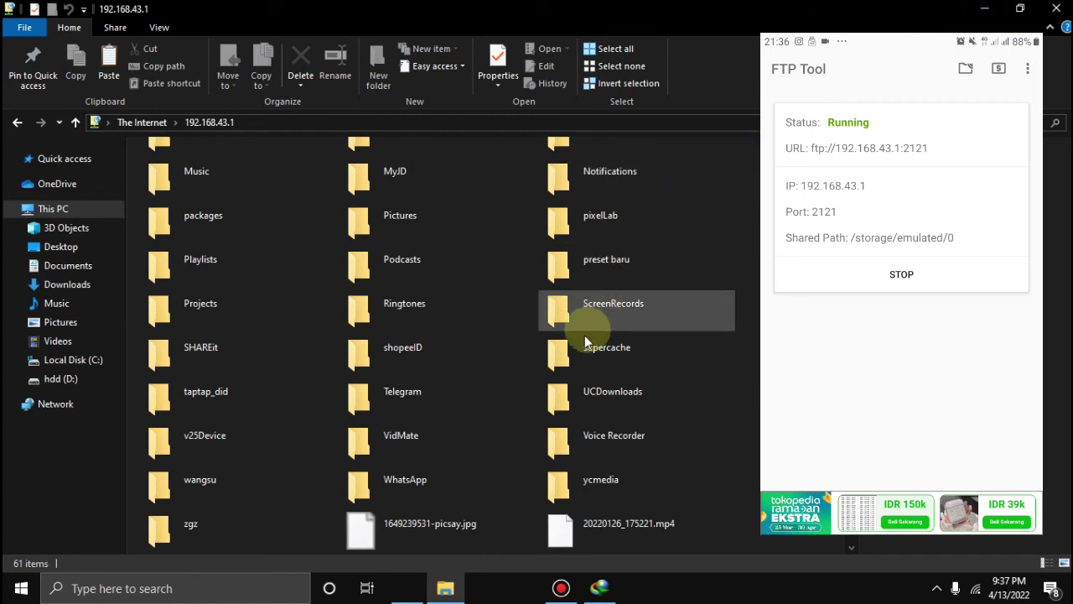
scroll(537, 394, down, 3)
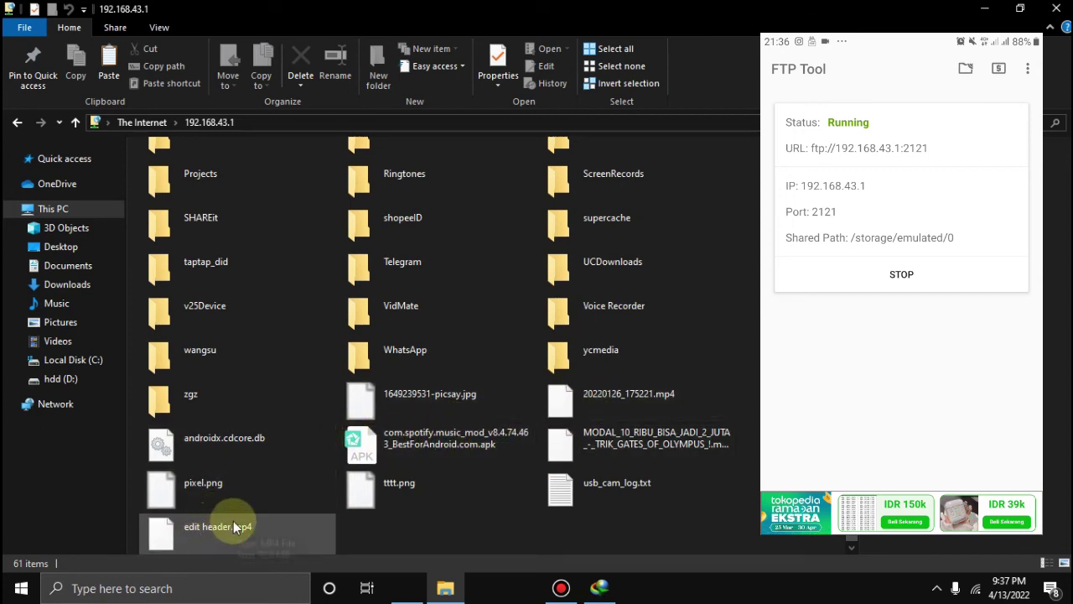
click(979, 10)
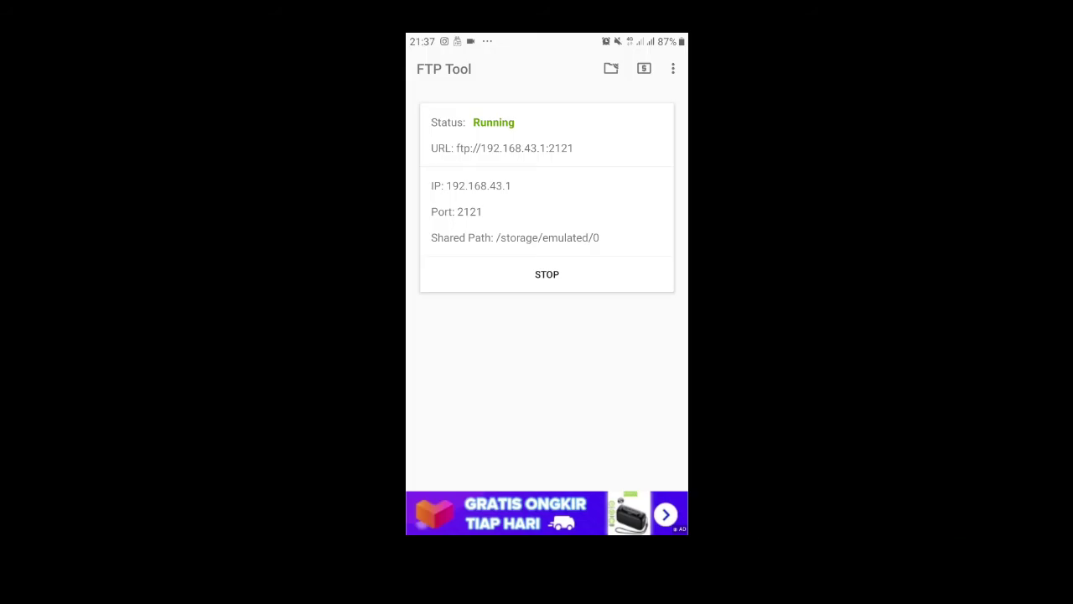
- Stop the FTP server in the phone's FTP Tool app and return to the phone's home screen
click(547, 274)
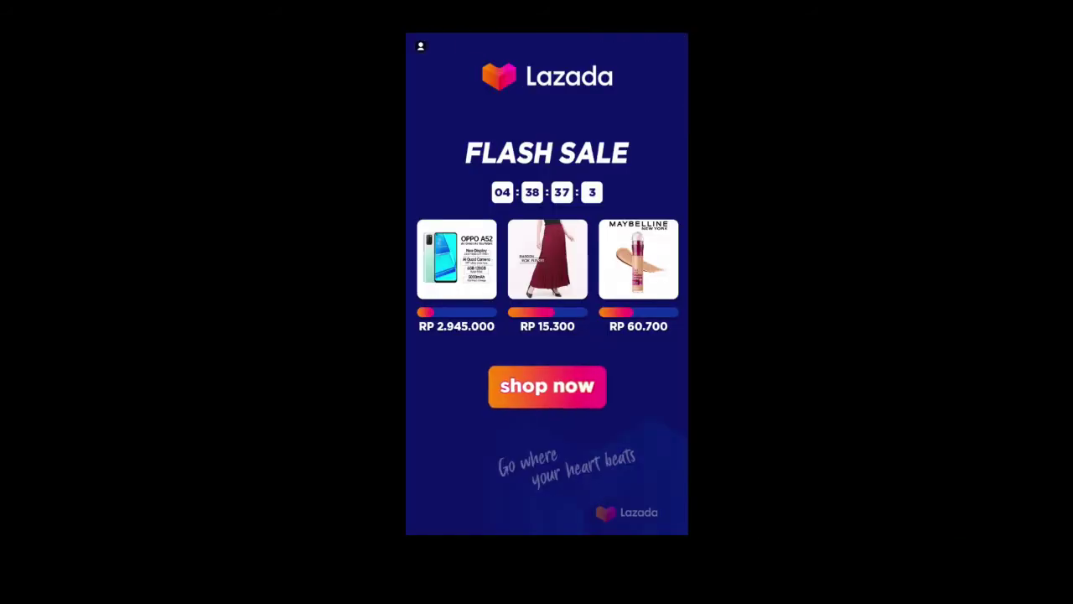
key(Home)
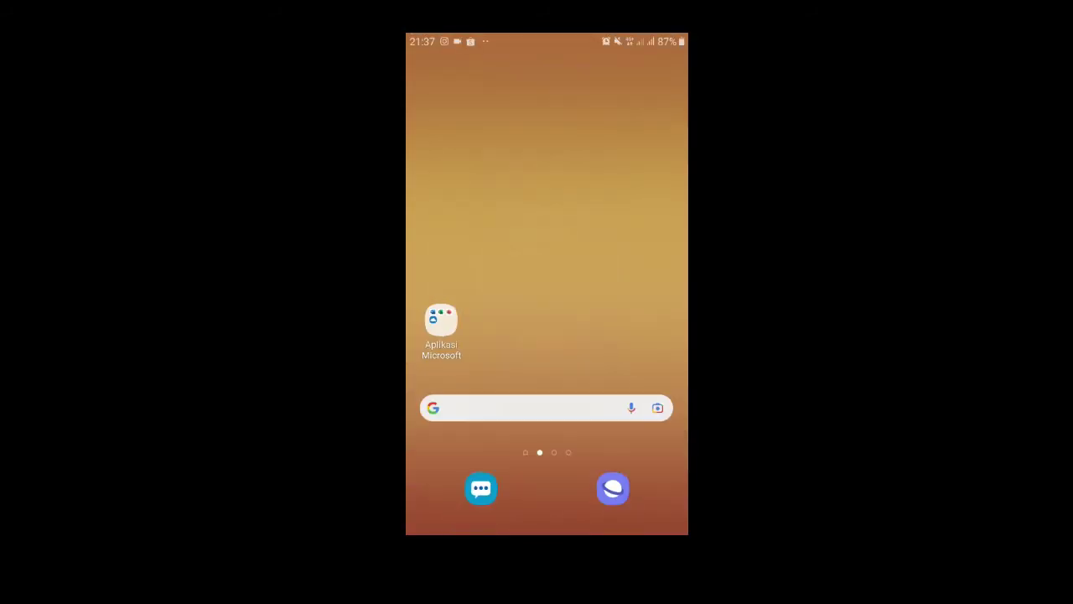
- Open the File Saya file manager from the Samsung folder in the phone's app list
scroll(547, 283, down, 3)
drag(470, 336, 637, 335)
drag(469, 335, 637, 336)
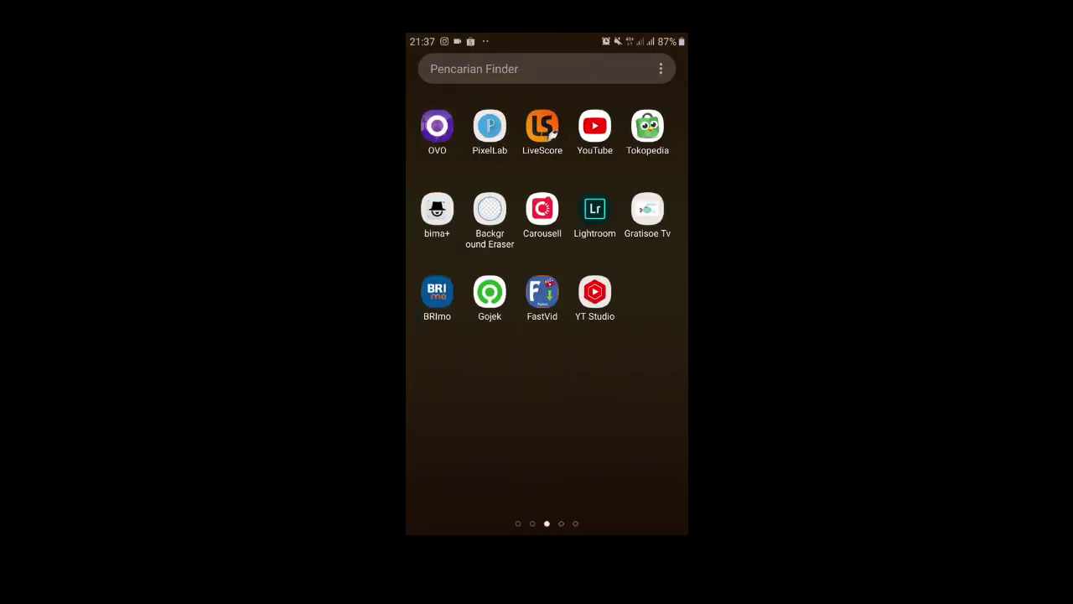
drag(470, 336, 637, 336)
drag(469, 335, 637, 335)
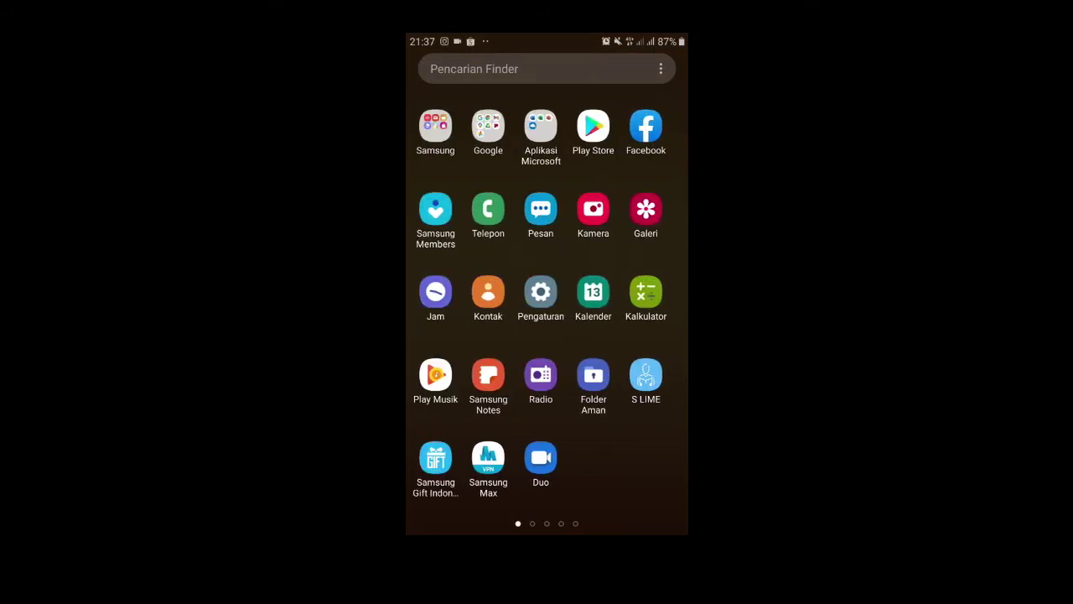
click(441, 126)
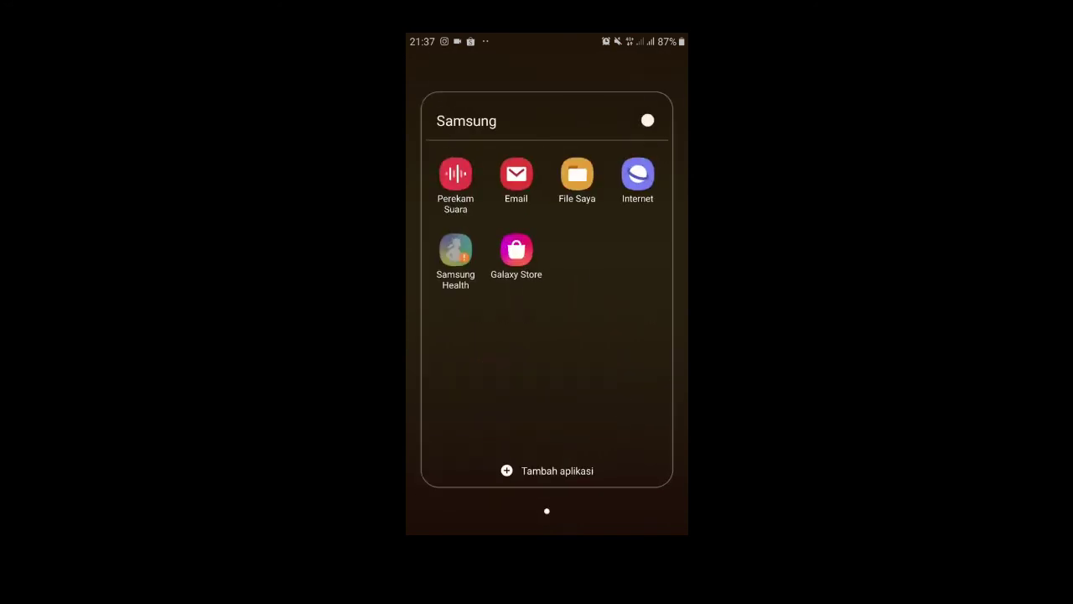
click(577, 172)
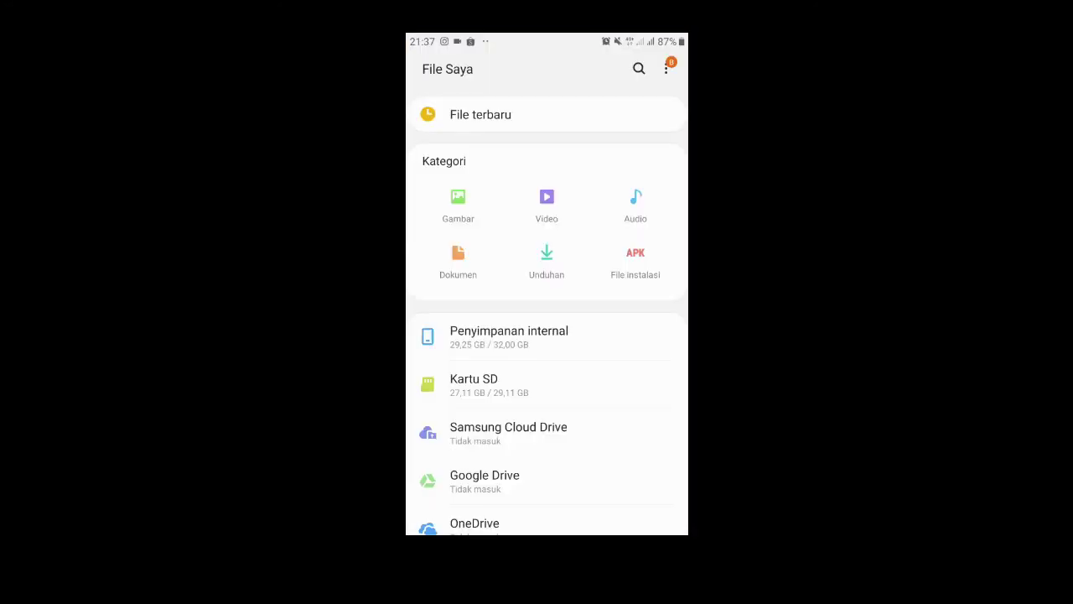
- Open the phone's internal storage (Penyimpanan internal) and locate edit header.mp4 among the files below the folders
drag(545, 419, 545, 302)
click(510, 217)
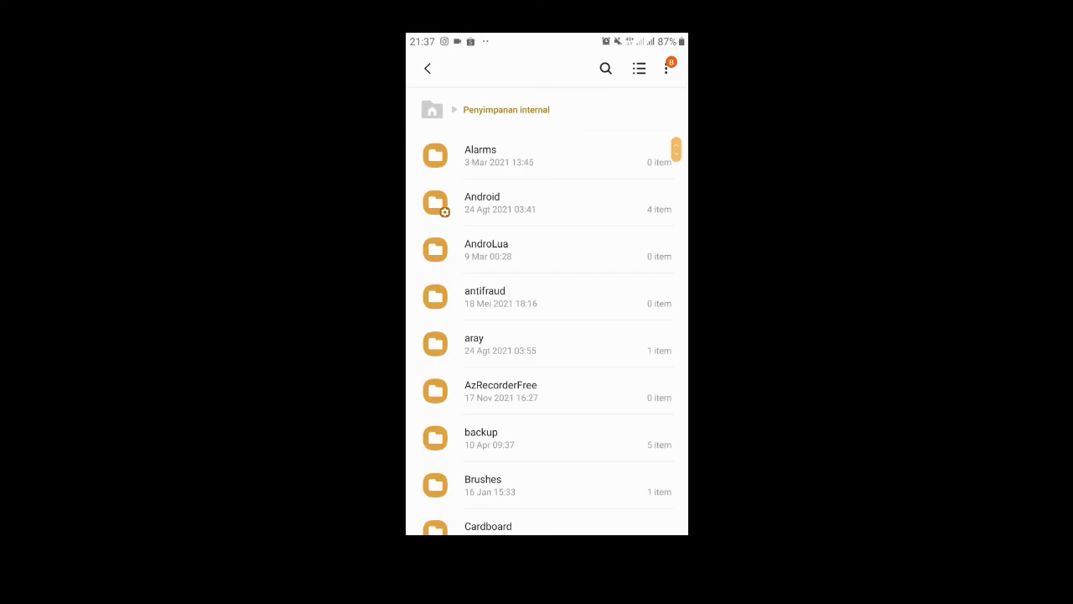
scroll(553, 333, down, 20)
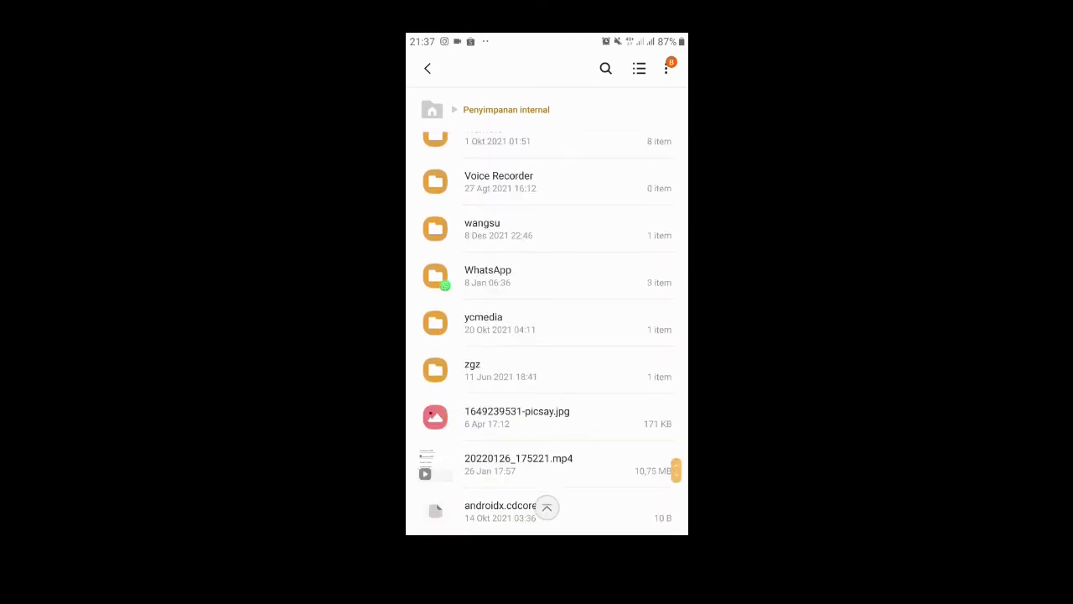
scroll(553, 333, down, 5)
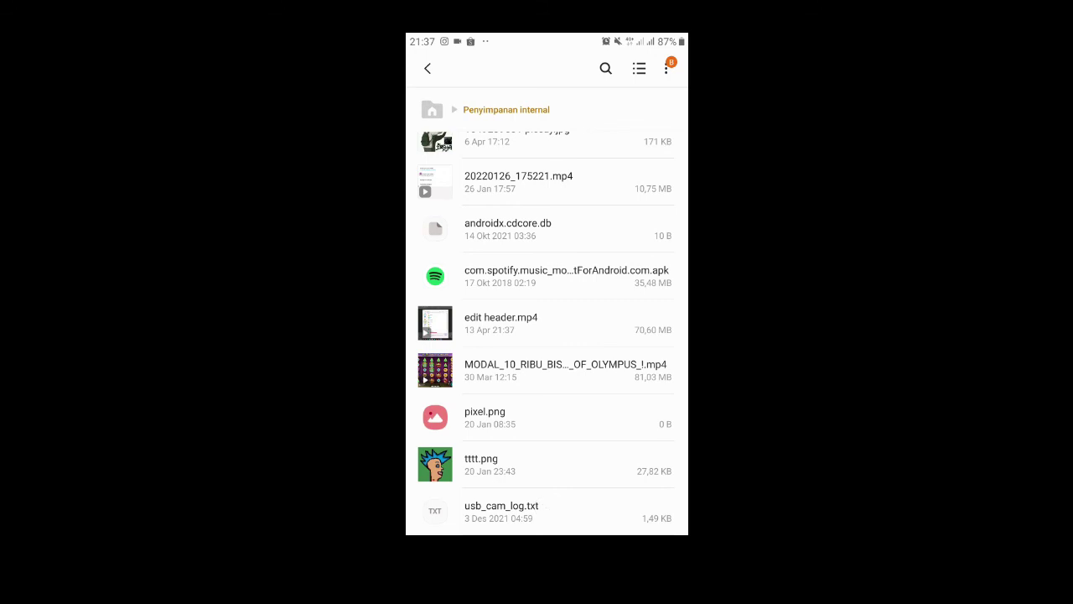
- Play edit header.mp4 on the phone to check the transferred video, and return to the internal storage list
click(547, 323)
click(487, 510)
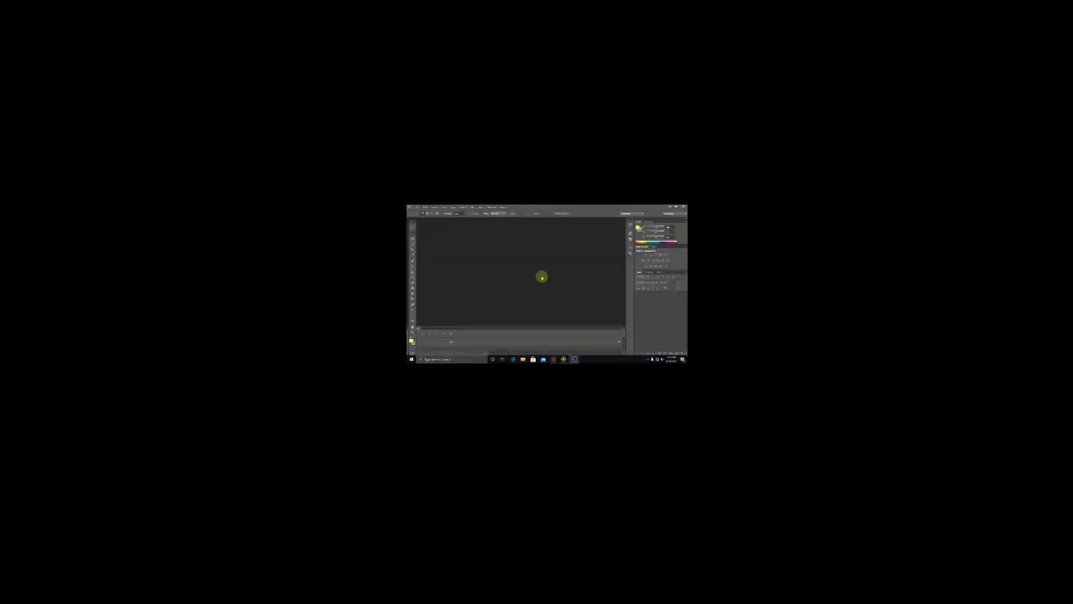
click(417, 207)
click(420, 212)
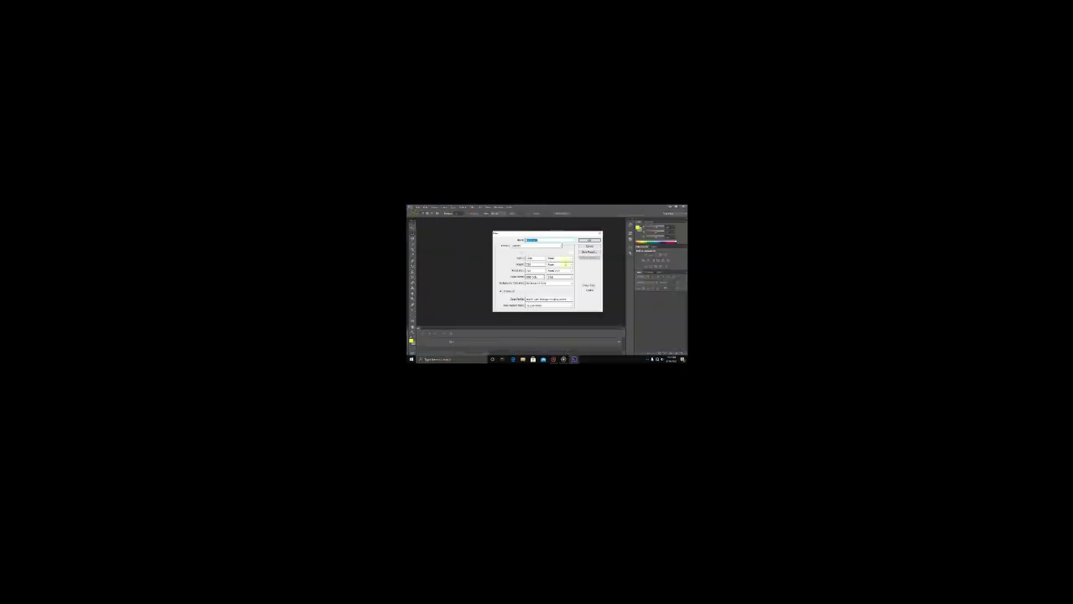
click(416, 207)
click(419, 217)
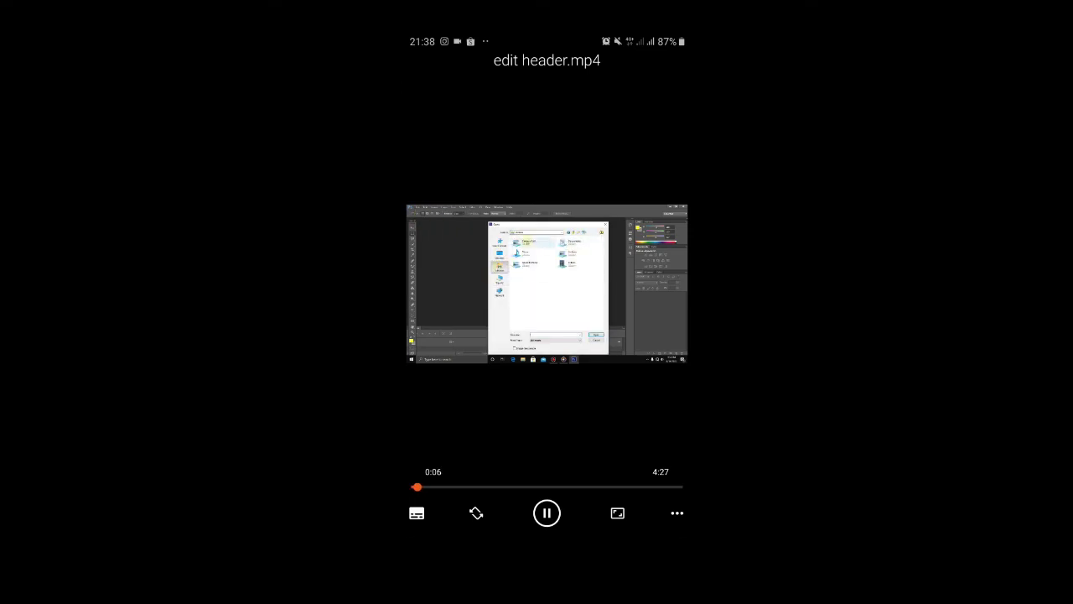
key(Escape)
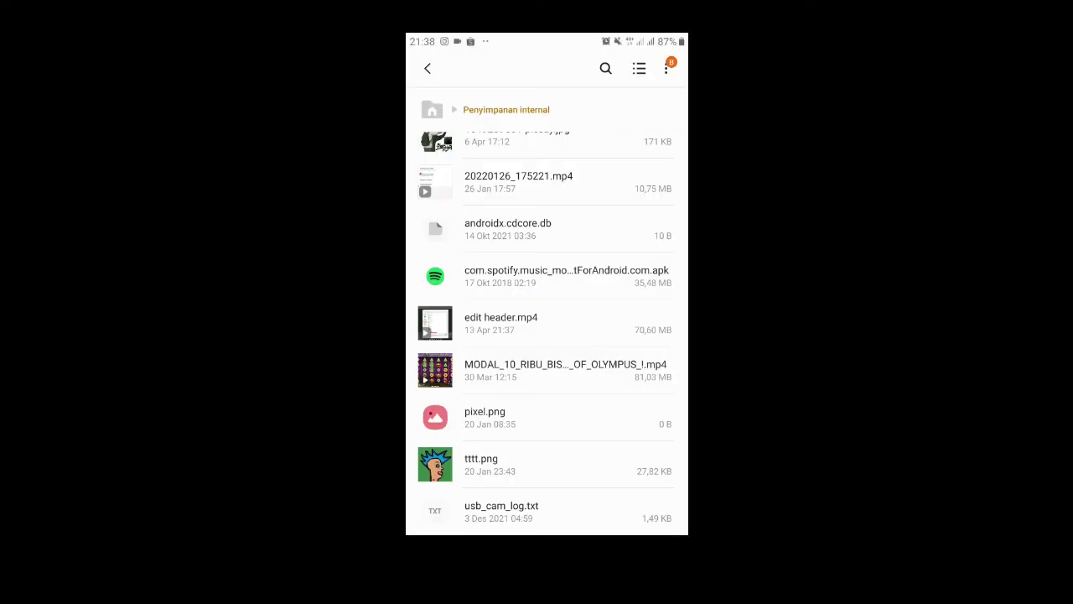
drag(547, 41, 547, 336)
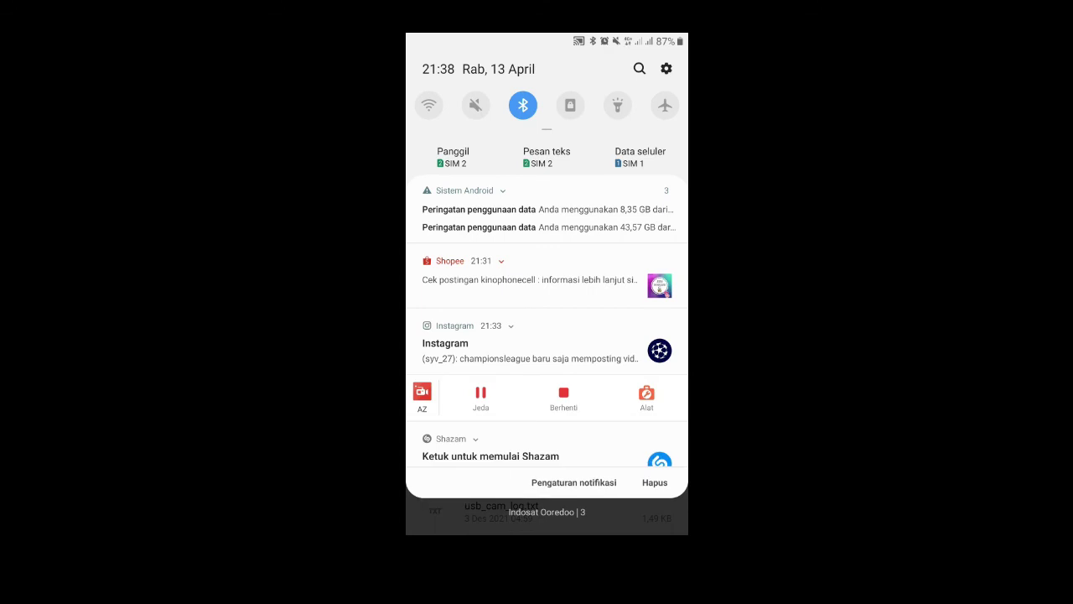
scroll(547, 336, down, 1)
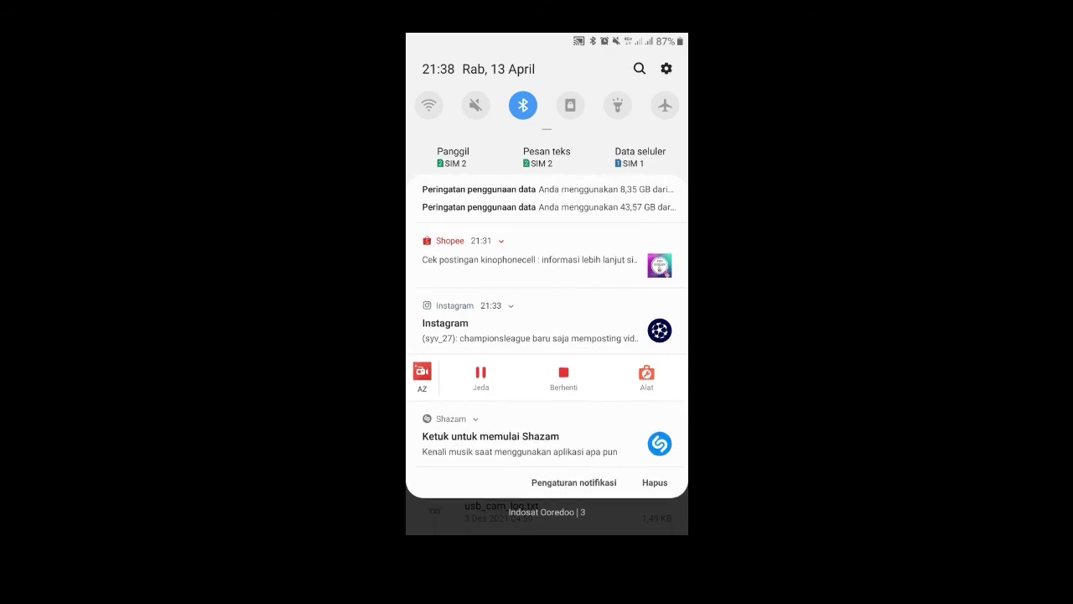